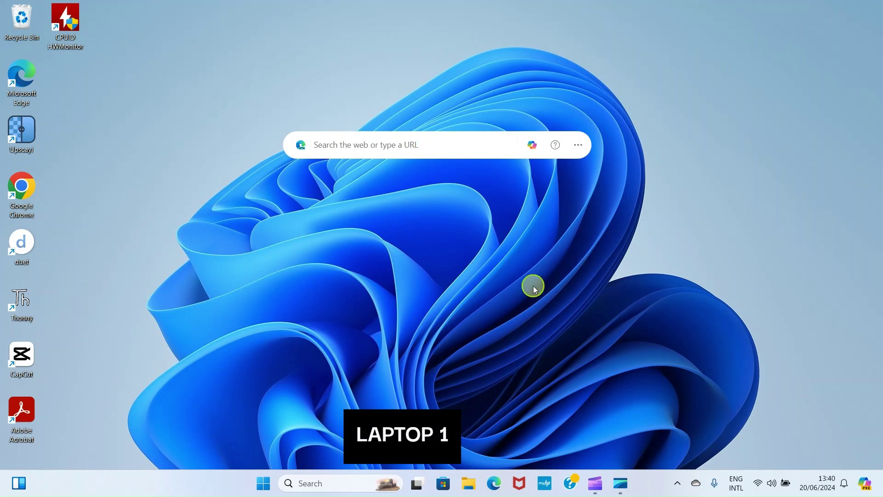
Step: Check the available Wi-Fi networks in quick settings, then close the panel
left_click(758, 484)
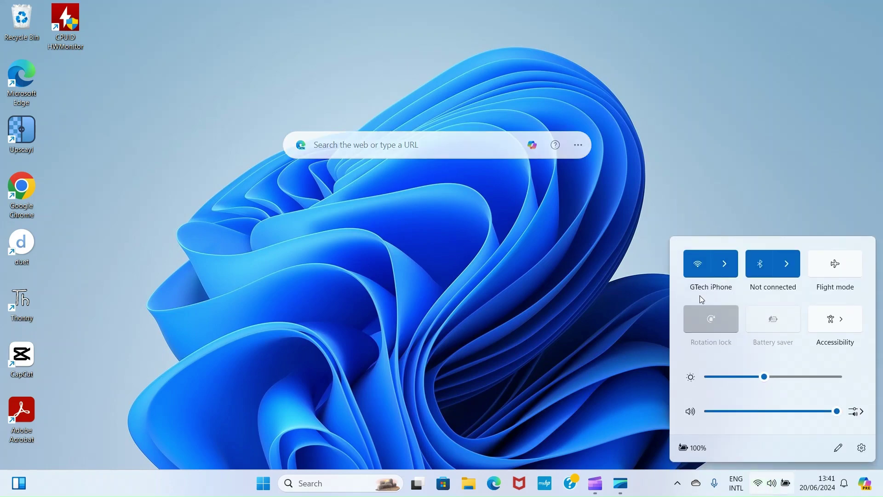
left_click(724, 264)
left_click(607, 233)
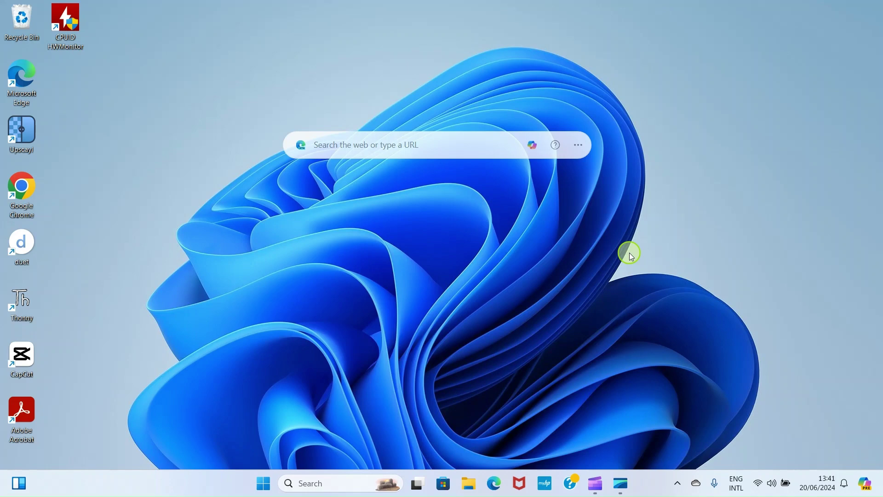
left_click(764, 488)
left_click(373, 241)
Step: Search for 'CONTROL PANEL' and open the Control Panel app
left_click(312, 485)
type("CONTROL PANEL")
left_click(350, 131)
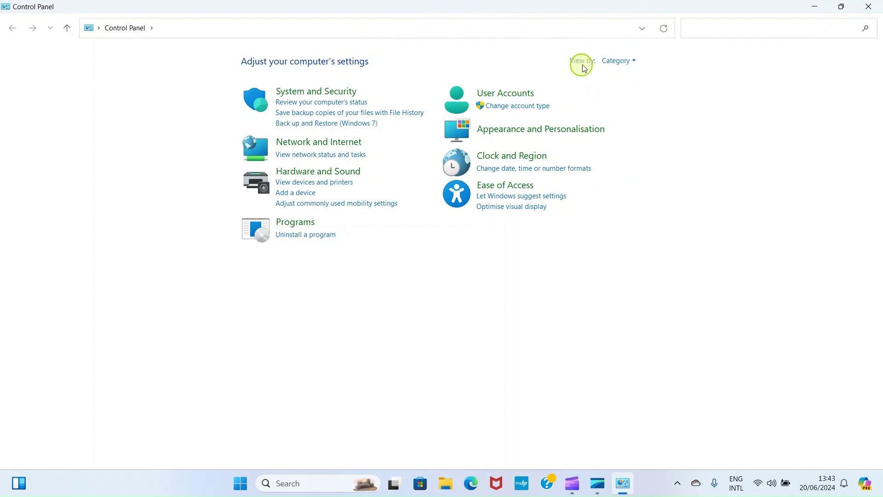
Step: Switch Control Panel to Large icons view and open Network and Sharing Centre
left_click(639, 63)
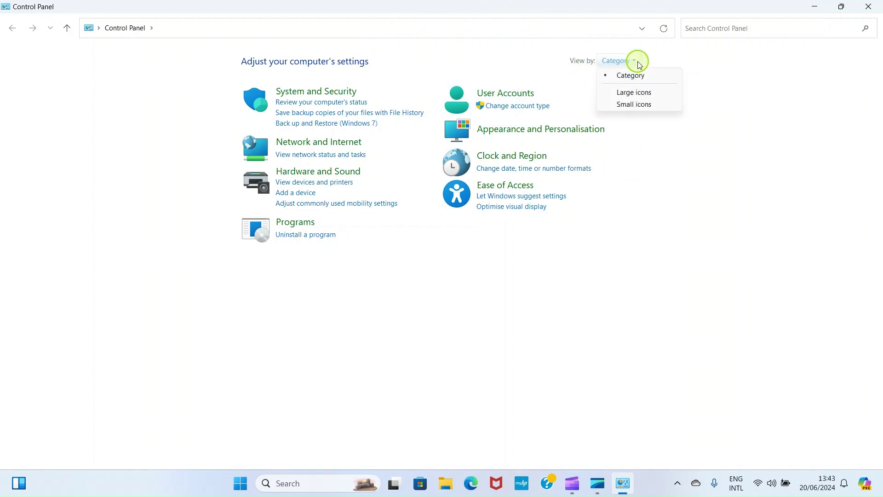
left_click(625, 99)
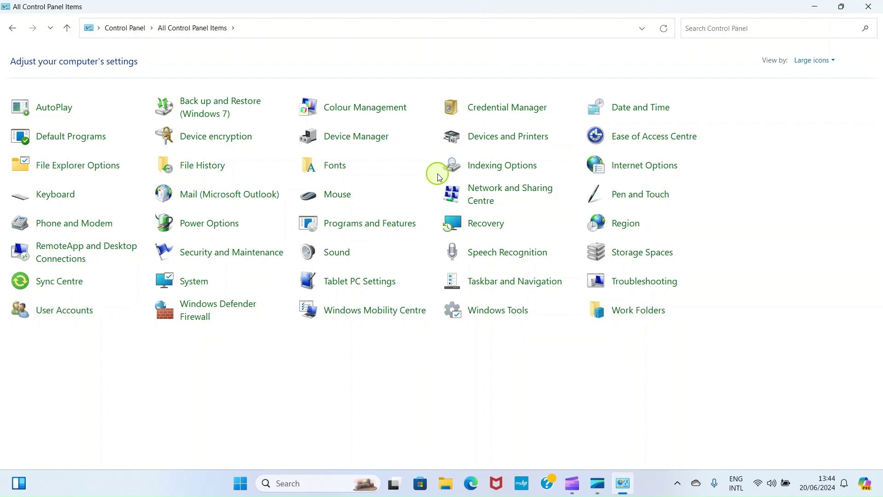
left_click(495, 190)
Step: Turn on network discovery and file and printer sharing for Private networks, and network discovery for Public networks
left_click(62, 98)
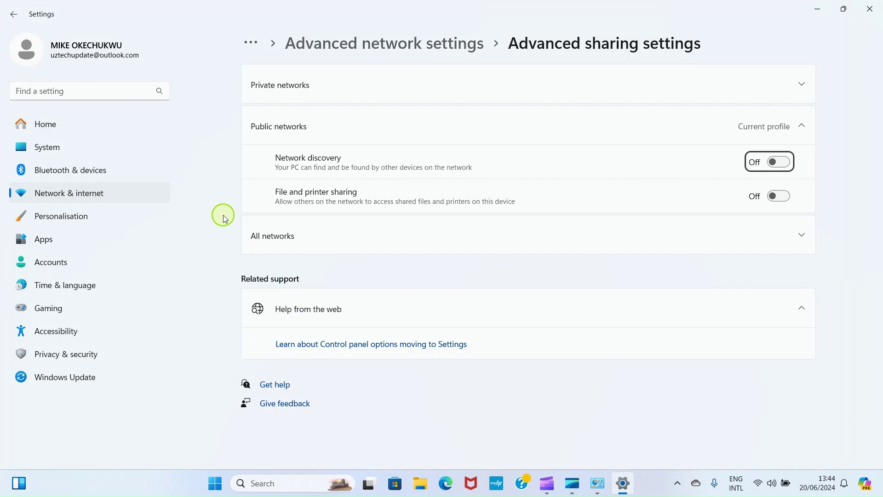
left_click(801, 86)
left_click(779, 120)
left_click(778, 185)
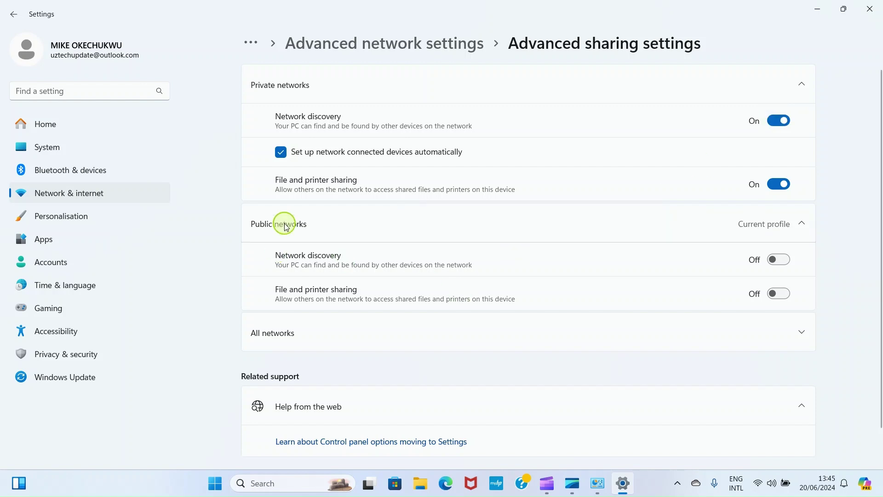
left_click(782, 259)
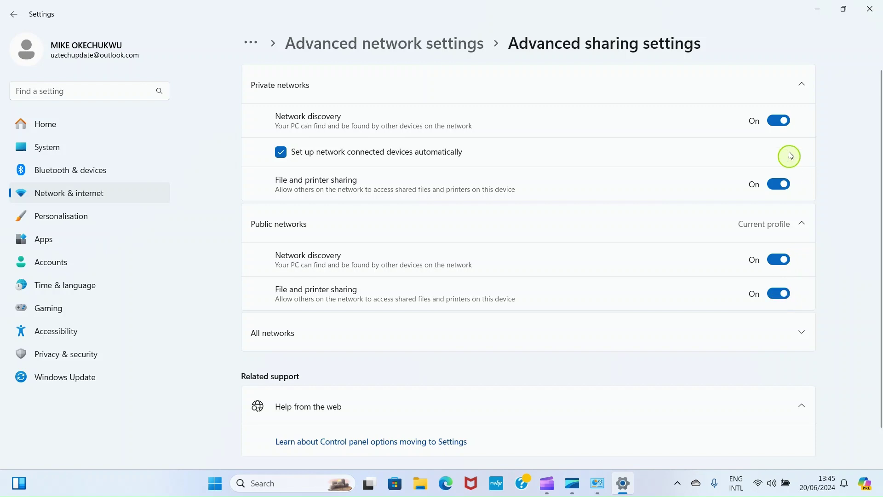
Step: Under All networks, set file sharing connections to 40- or 56-bit encryption
left_click(265, 335)
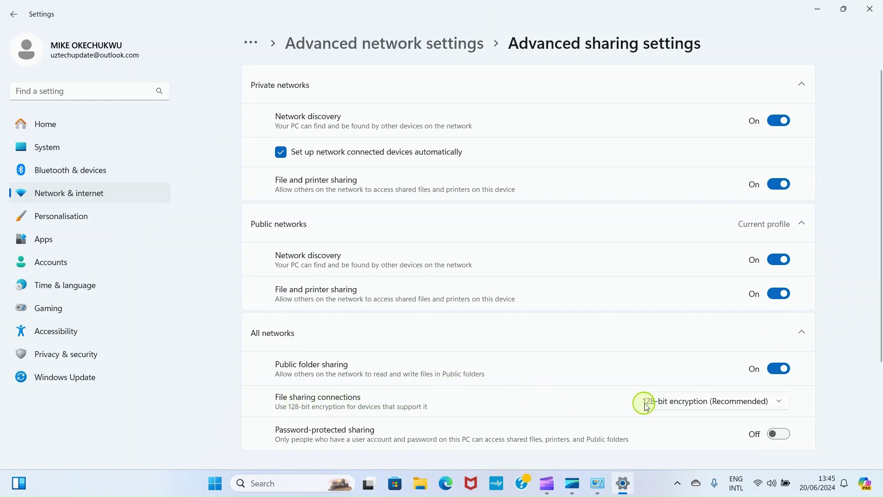
left_click(686, 402)
left_click(689, 423)
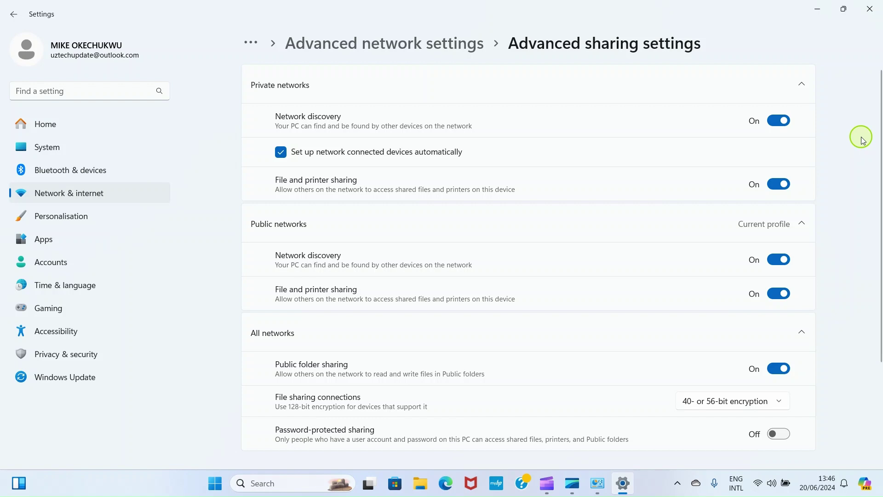
Step: Close Settings and Network and Sharing Centre, and open File Explorer
left_click(869, 9)
left_click(872, 7)
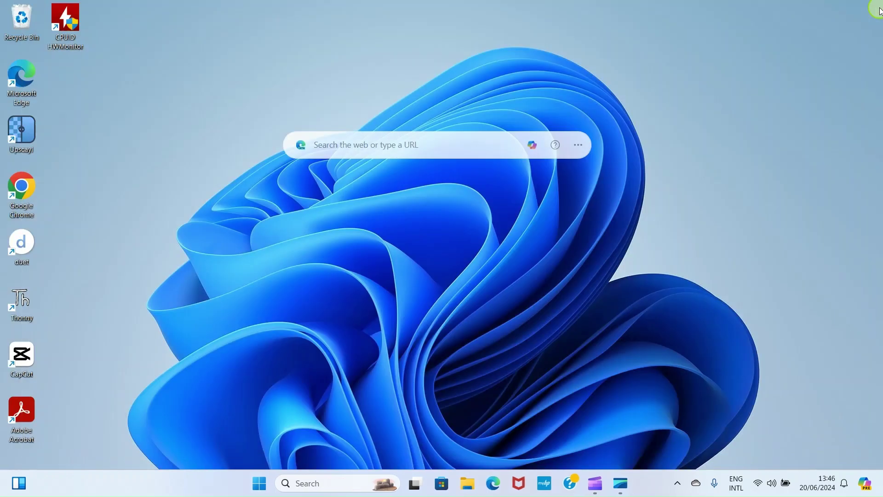
left_click(469, 485)
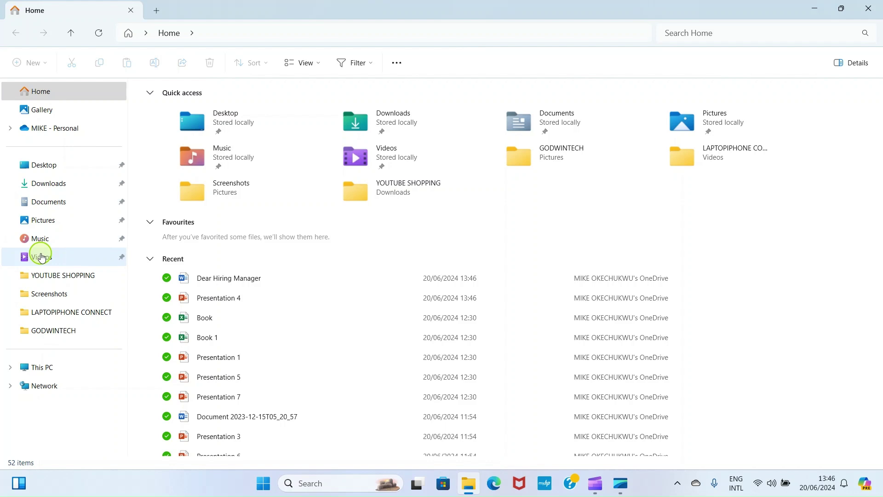
Step: Create a new folder named PCTOPC in Pictures
left_click(34, 222)
left_click(32, 62)
left_click(42, 90)
type("LAPT")
key("BackSpace")
key("BackSpace")
key("BackSpace")
key("BackSpace")
type("PCTOPC")
key("Return")
Step: Copy the IMG_0673 image into PCTOPC and return to Pictures
left_click(583, 311)
left_click(532, 174)
left_click(99, 63)
double_click(725, 189)
left_click(127, 63)
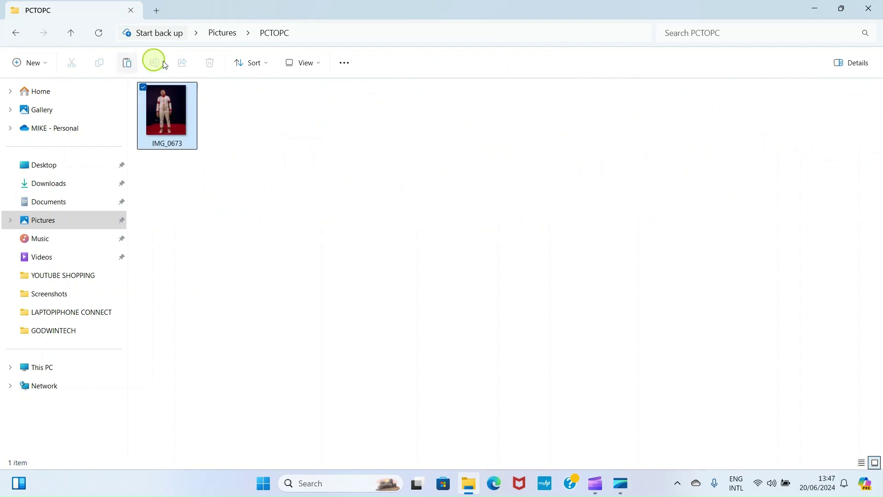
left_click(18, 37)
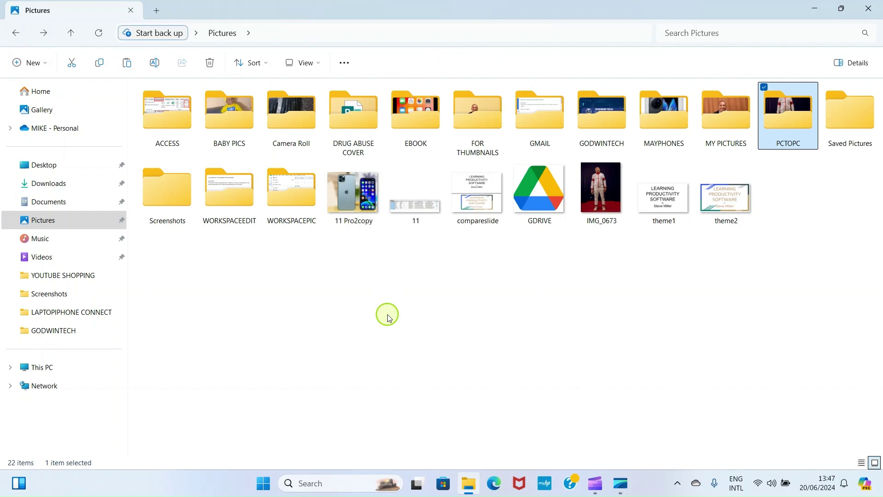
Step: In Documents, select DoNotDisturb, AIDATA and Doc1
left_click(50, 206)
left_click(143, 427)
scroll(878, 453, "down", 3)
left_click(143, 397)
left_click(878, 451)
left_click(878, 451)
left_click(144, 430)
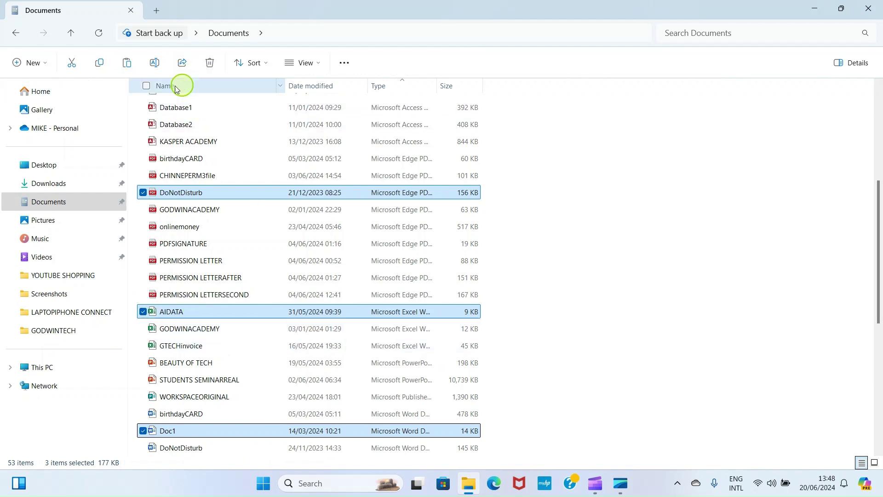
Step: Copy the three documents and paste them into Pictures > PCTOPC
left_click(101, 67)
left_click(45, 222)
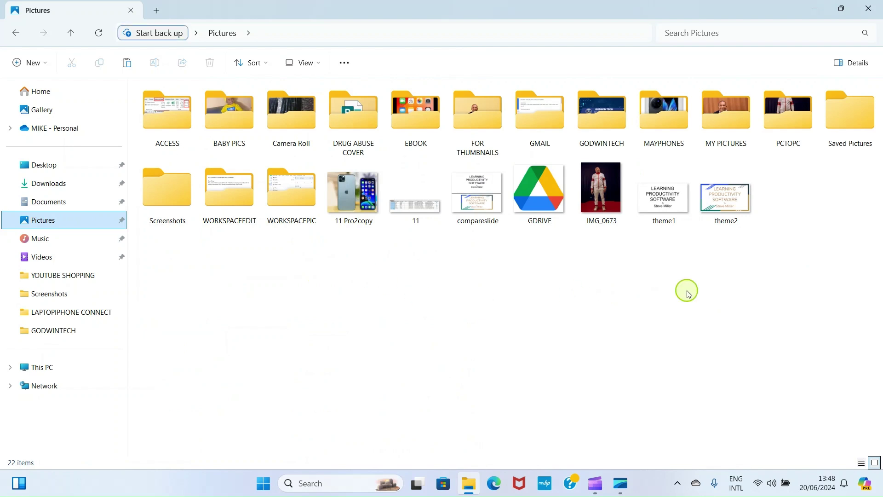
double_click(793, 114)
left_click(127, 63)
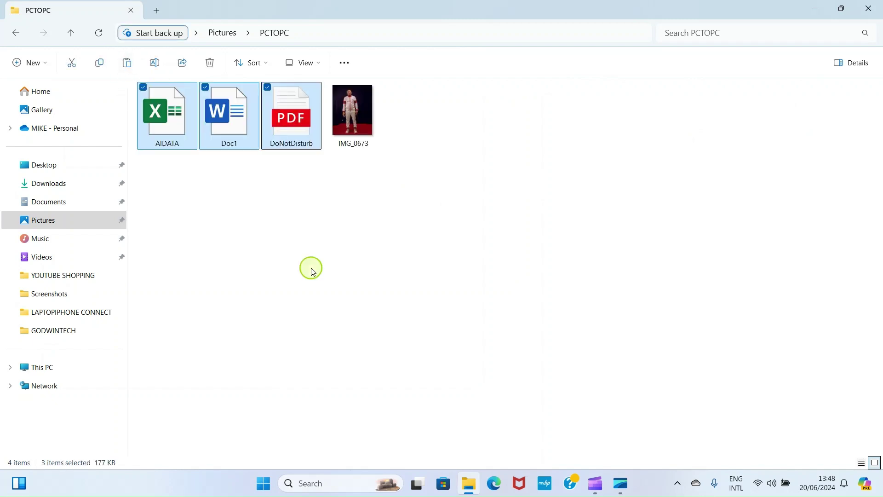
Step: Copy the video from Videos > LAPTOPIPHONE CONNECT into PCTOPC, then go back to Pictures
left_click(39, 260)
double_click(416, 137)
left_click(189, 122)
left_click(99, 63)
left_click(44, 221)
double_click(789, 146)
left_click(127, 66)
left_click(16, 34)
Step: Open the Give access to > Specific people sharing dialog for PCTOPC
right_click(780, 115)
left_click(669, 304)
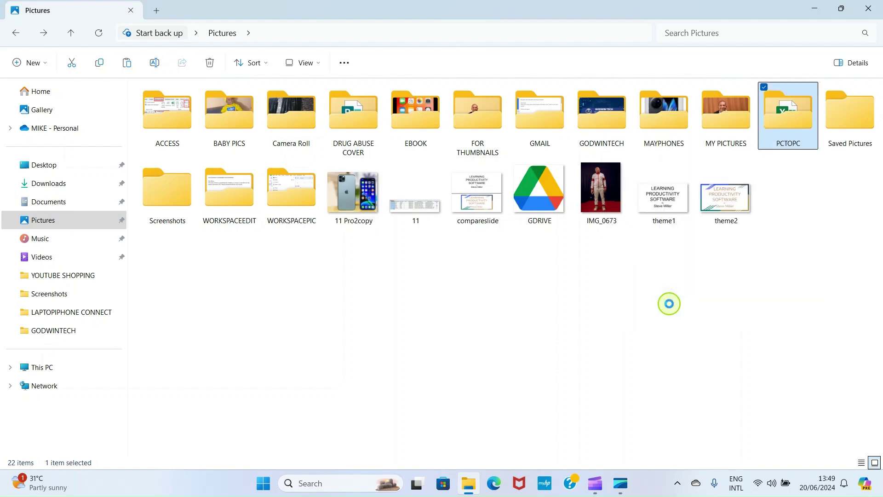
mouse_move(790, 205)
left_click(657, 219)
Step: Add Everyone with Read/Write permission and share the PCTOPC folder
left_click(519, 209)
left_click(320, 237)
left_click(552, 208)
left_click(515, 238)
left_click(571, 254)
left_click(533, 357)
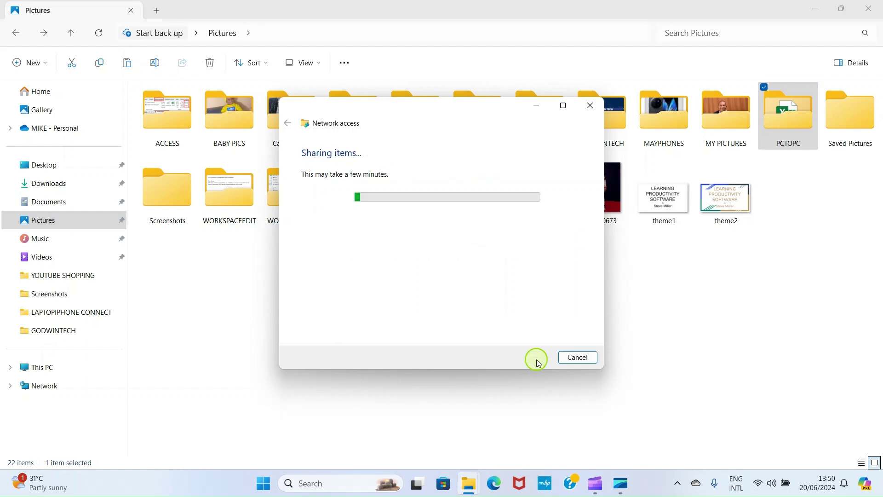
left_click(584, 359)
Step: Open Command Prompt via a CMD search and run hostname to show the PC name GTECH
left_click(305, 482)
type("CMD")
left_click(341, 131)
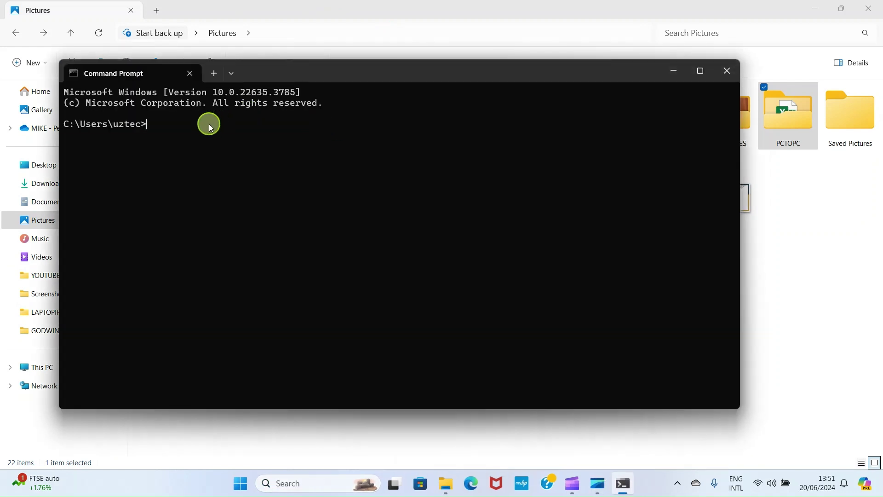
type("hostname")
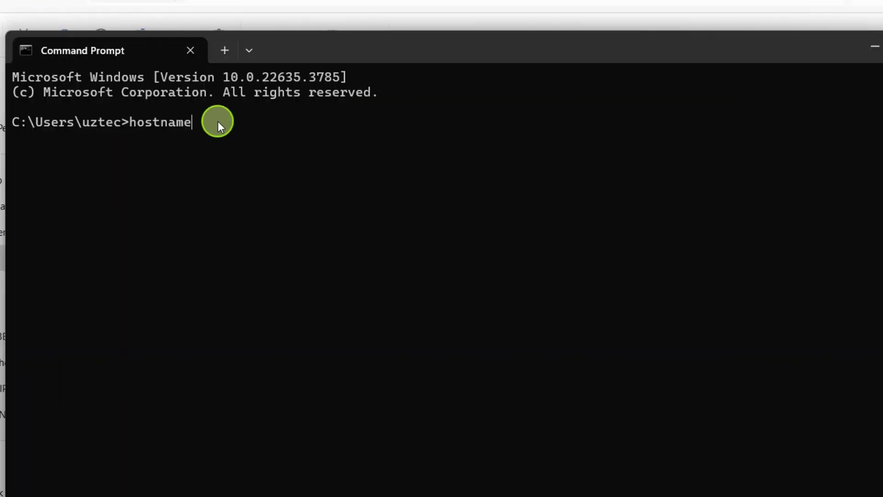
key("Return")
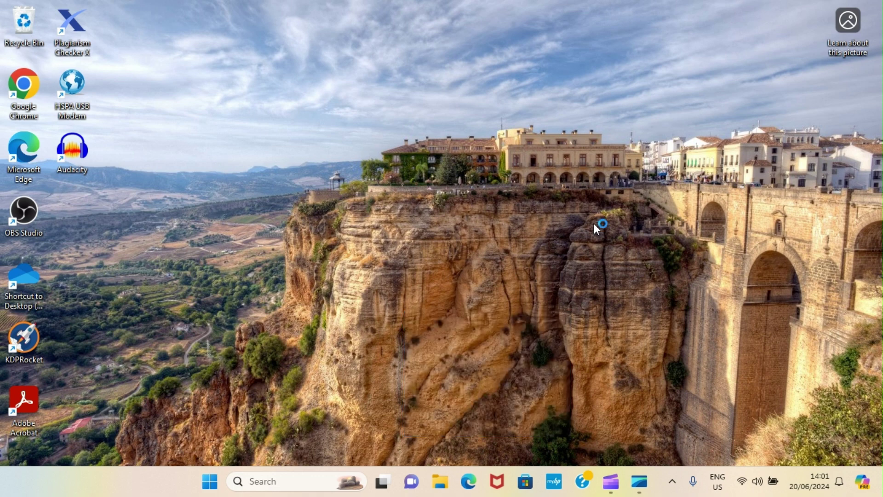
Step: Check the Wi-Fi hotspot connection in the tray, then launch Settings from the Start menu
left_click(743, 483)
left_click(742, 483)
left_click(743, 485)
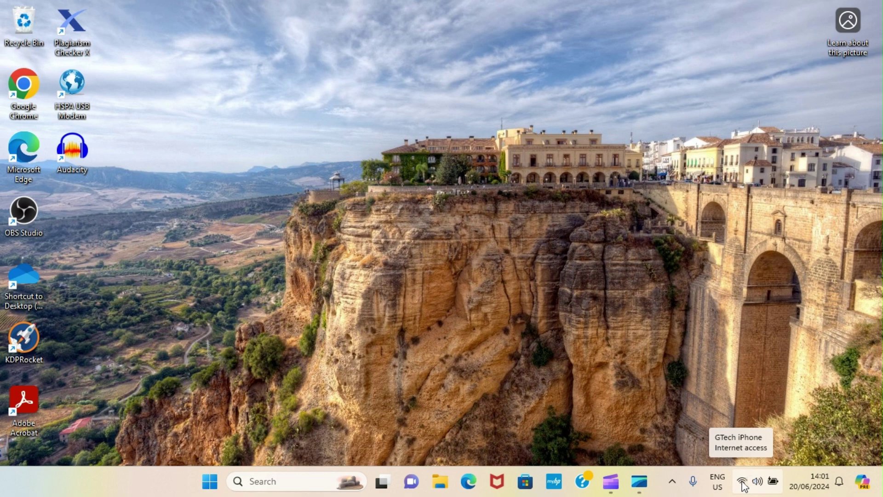
left_click(743, 486)
left_click(743, 485)
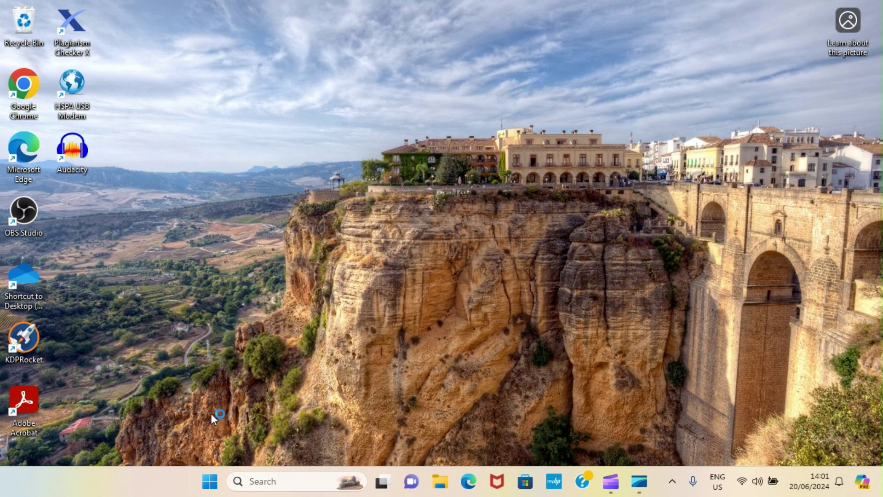
left_click(209, 481)
left_click(597, 193)
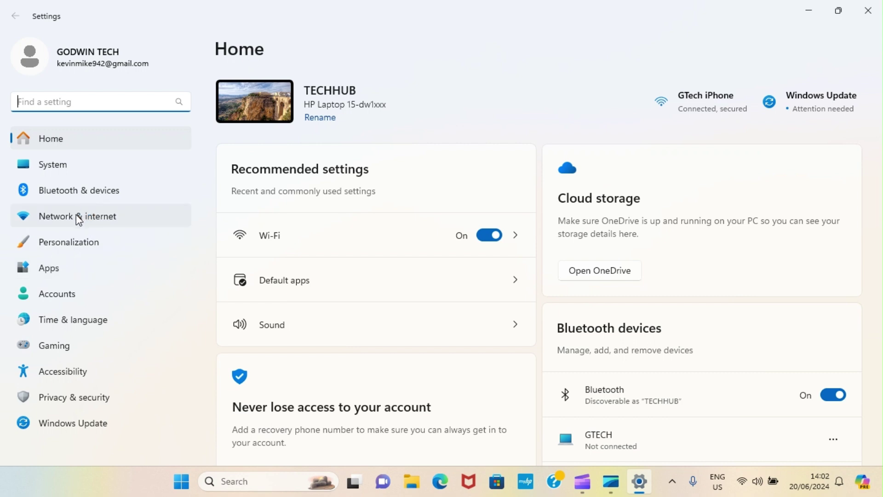
Step: Go to Network & internet > Advanced network settings > Advanced sharing settings
left_click(78, 216)
scroll(880, 453, "down", 2)
left_click(315, 413)
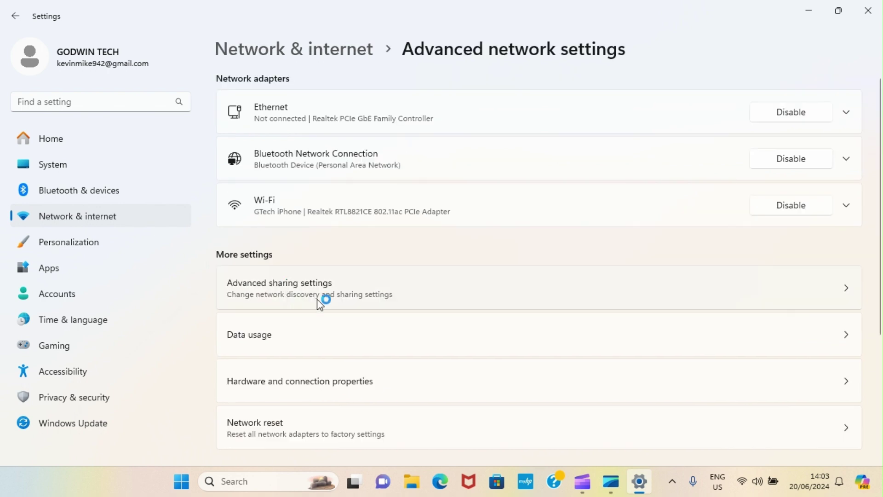
left_click(273, 286)
left_click(300, 287)
Step: Turn on Network discovery and File and printer sharing, including for Private networks
left_click(821, 183)
left_click(847, 97)
left_click(824, 136)
left_click(821, 208)
Step: Close Settings and run \\GTECH from the Win+R Run box
left_click(868, 6)
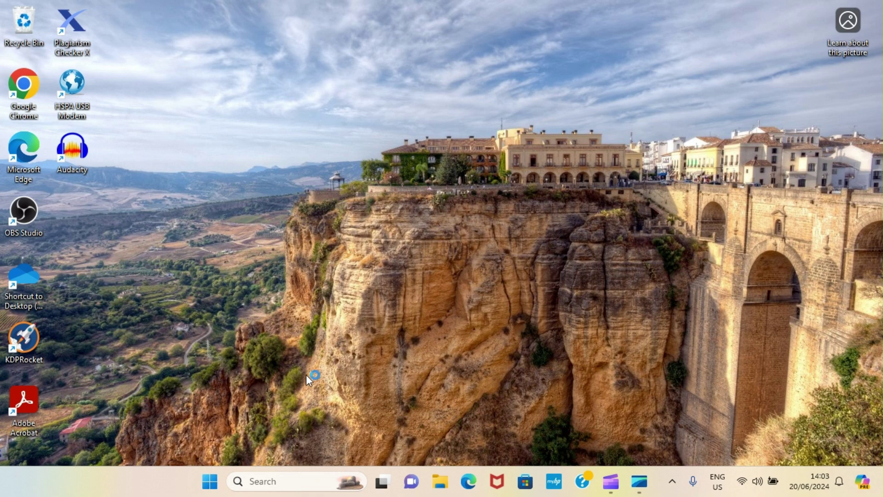
key("super+r")
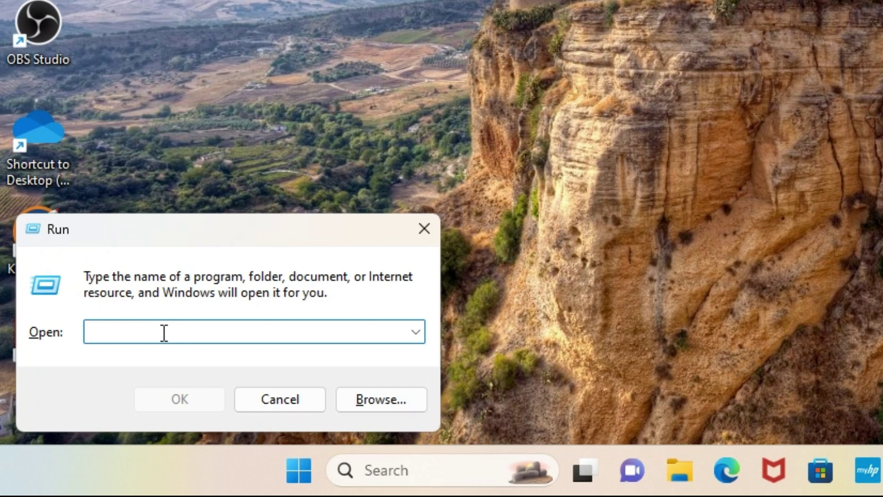
type("//")
key("BackSpace")
key("BackSpace")
type("\\\\")
type("GTE")
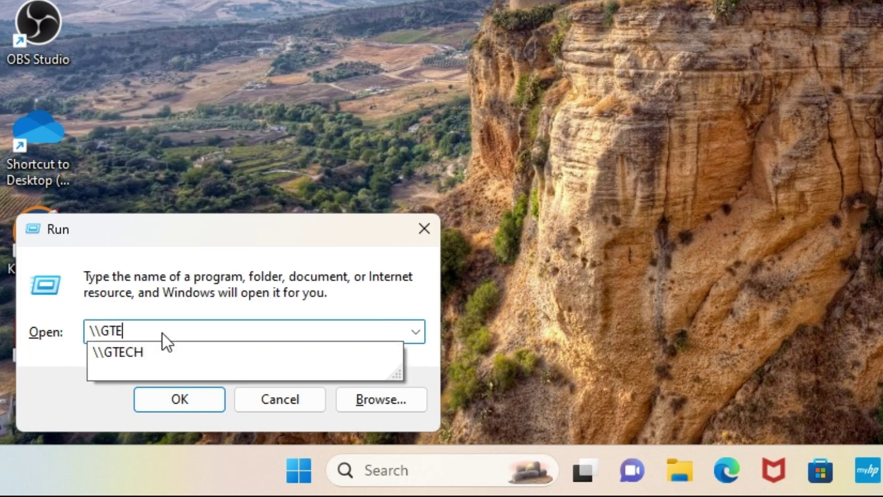
type("CH")
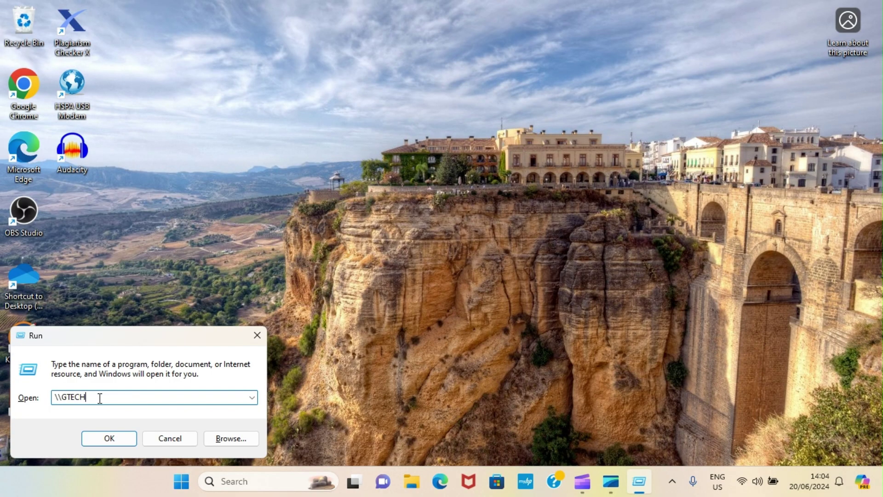
key("Return")
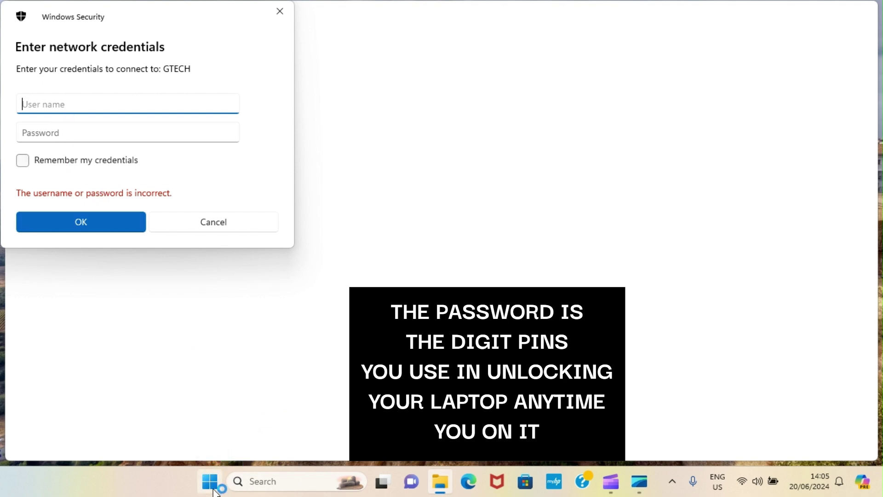
Step: Enter the GTECH network user name and password with Caps Lock off, and submit
left_click(213, 491)
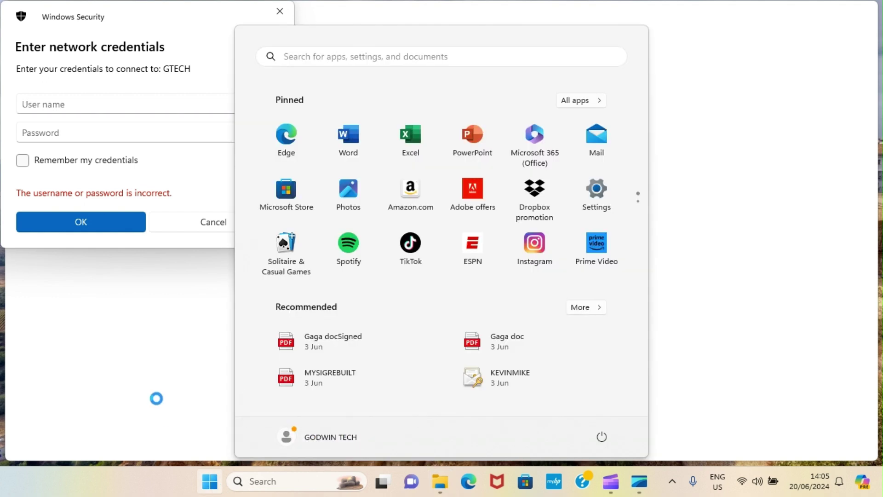
left_click(41, 106)
type("GODWIN TECH")
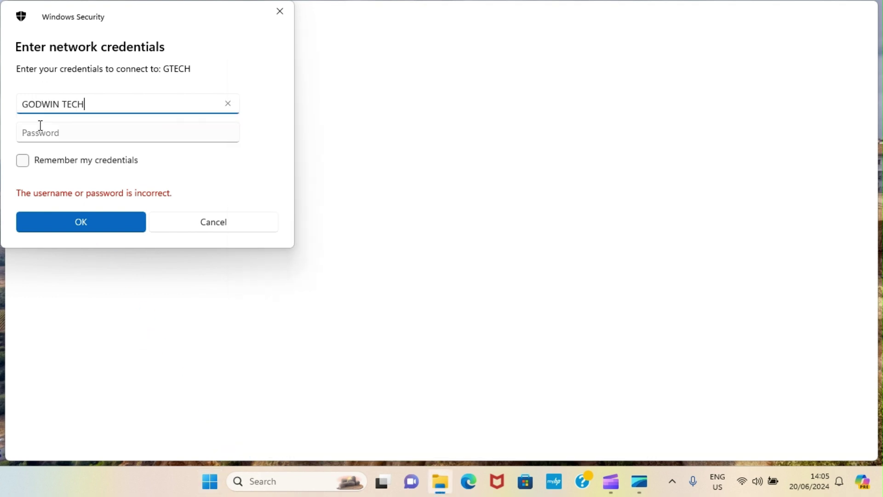
left_click(40, 125)
key("Caps_Lock")
left_click(82, 223)
Step: Browse GTECH's share from Users into the user profile's Pictures folder
double_click(341, 113)
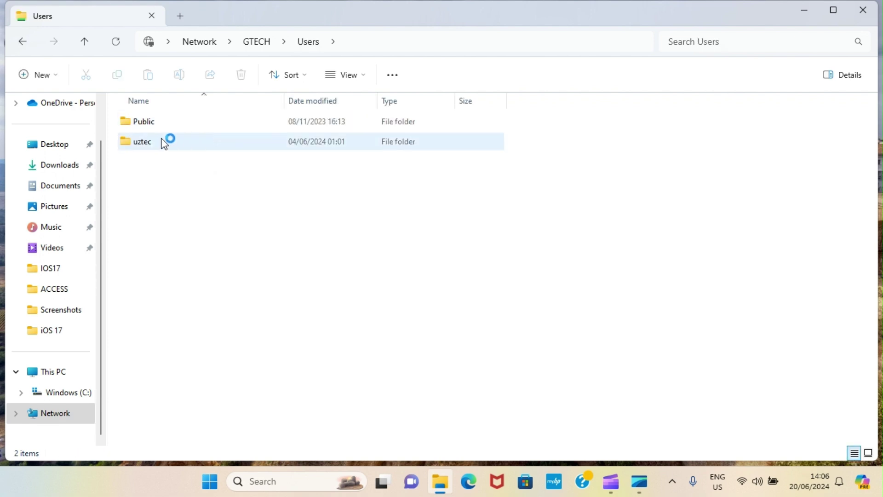
mouse_move(168, 142)
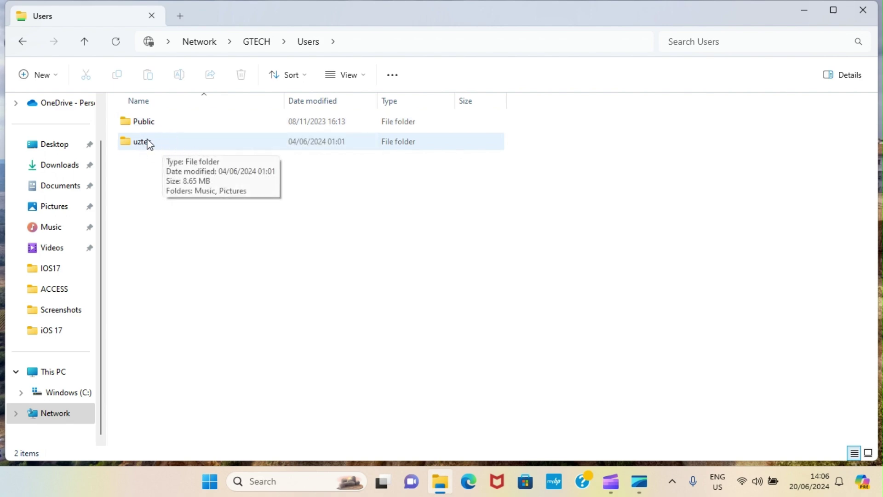
mouse_move(159, 125)
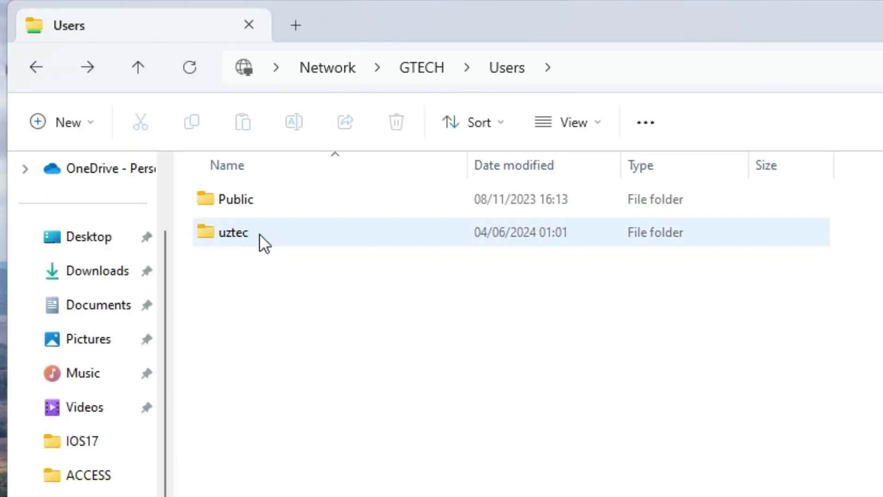
double_click(259, 234)
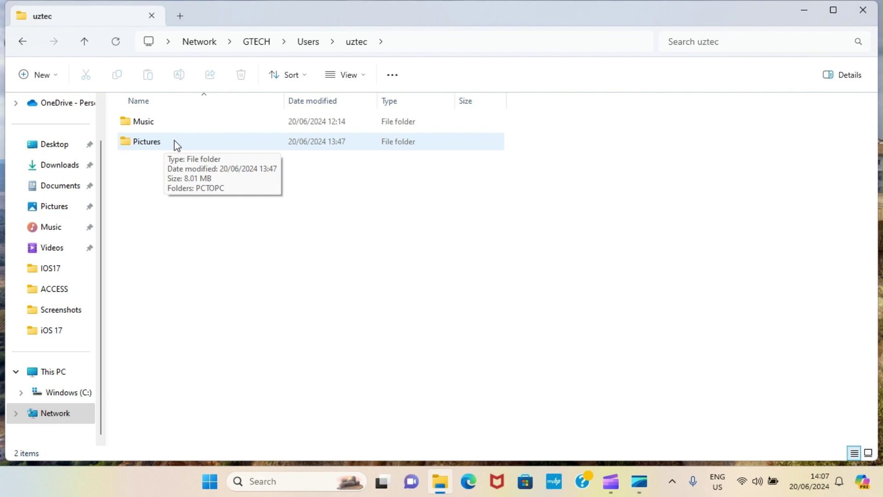
double_click(176, 143)
Step: Copy the PCTOPC folder from GTECH and paste it onto this laptop's desktop
left_click(158, 123)
left_click(119, 77)
left_click(54, 146)
left_click(805, 13)
right_click(196, 185)
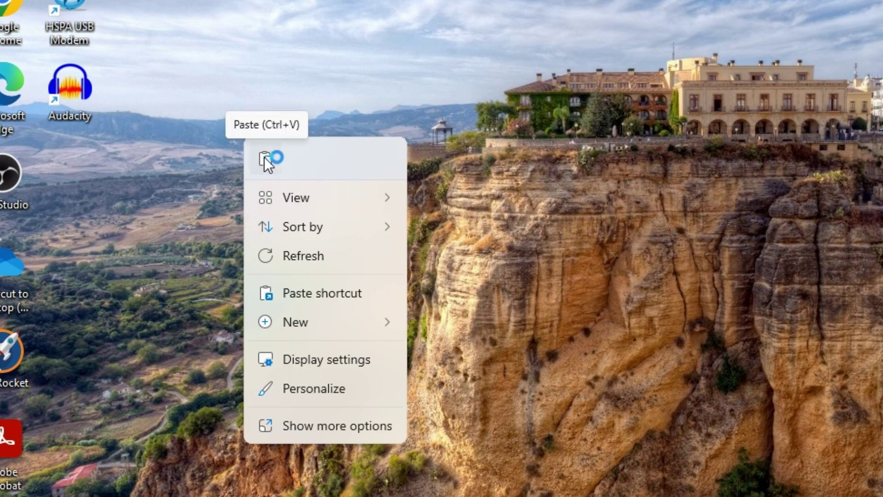
left_click(264, 158)
Step: Open the pasted PCTOPC folder on the desktop to check its five files
double_click(73, 216)
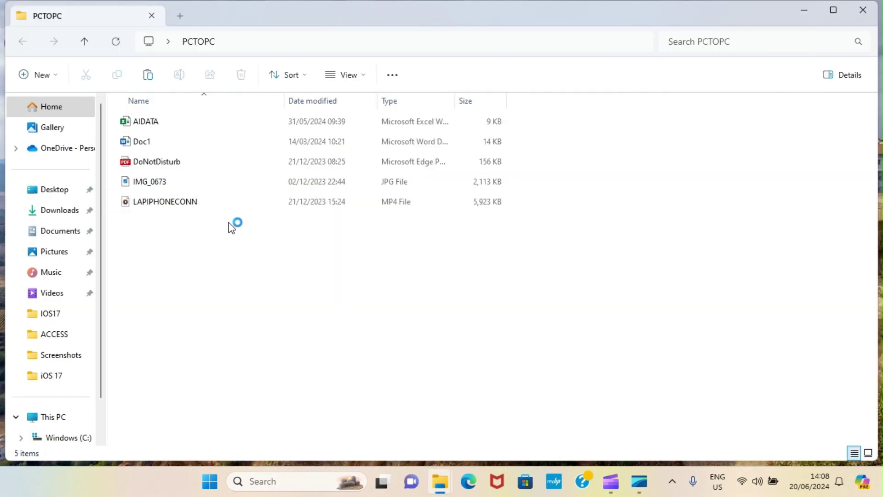